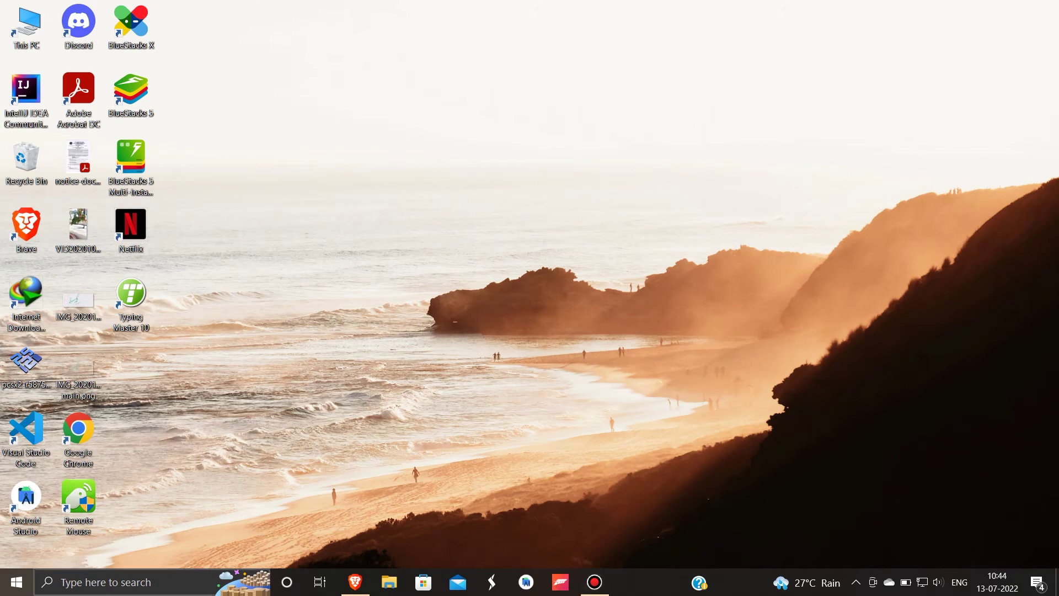
{"action": "key", "text": "super+s"}
{"action": "type", "text": "ru"}
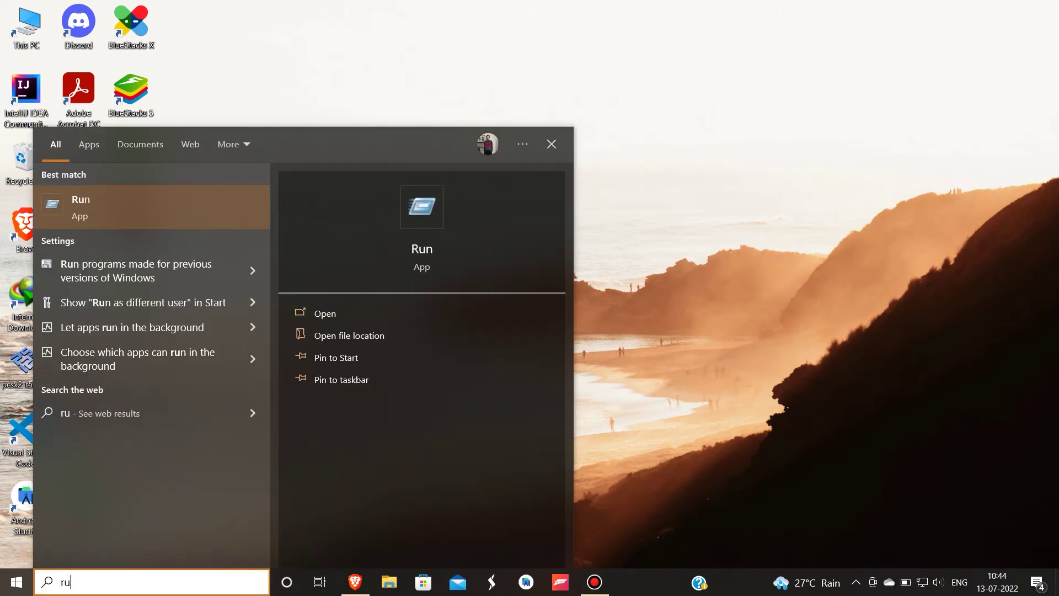
{"action": "type", "text": "n"}
{"action": "key", "text": "Return"}
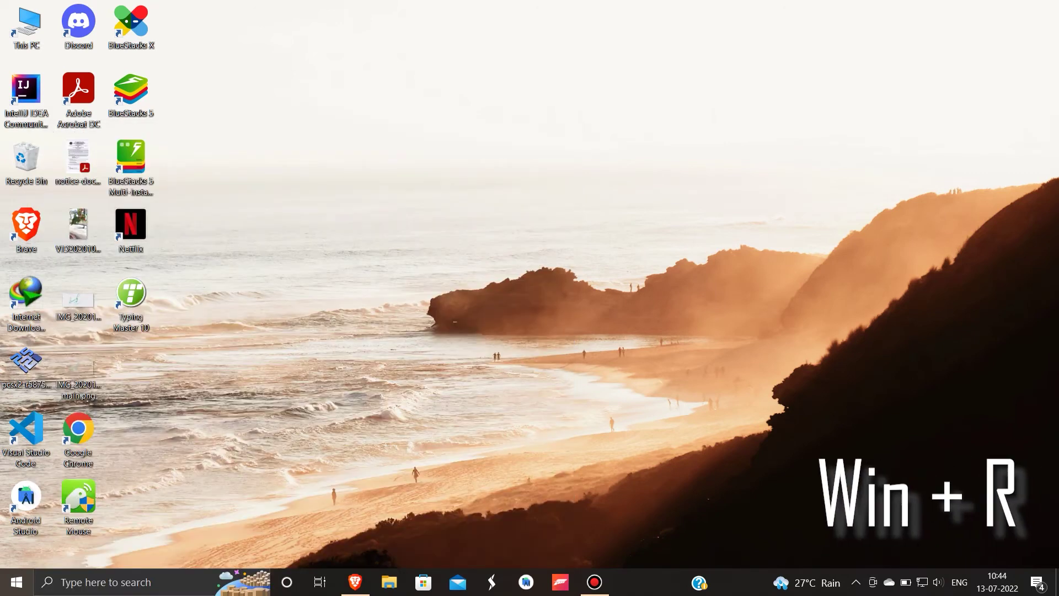
- Open the Windows Temp folder by running temp from the Run dialog
{"action": "key", "text": "super+r"}
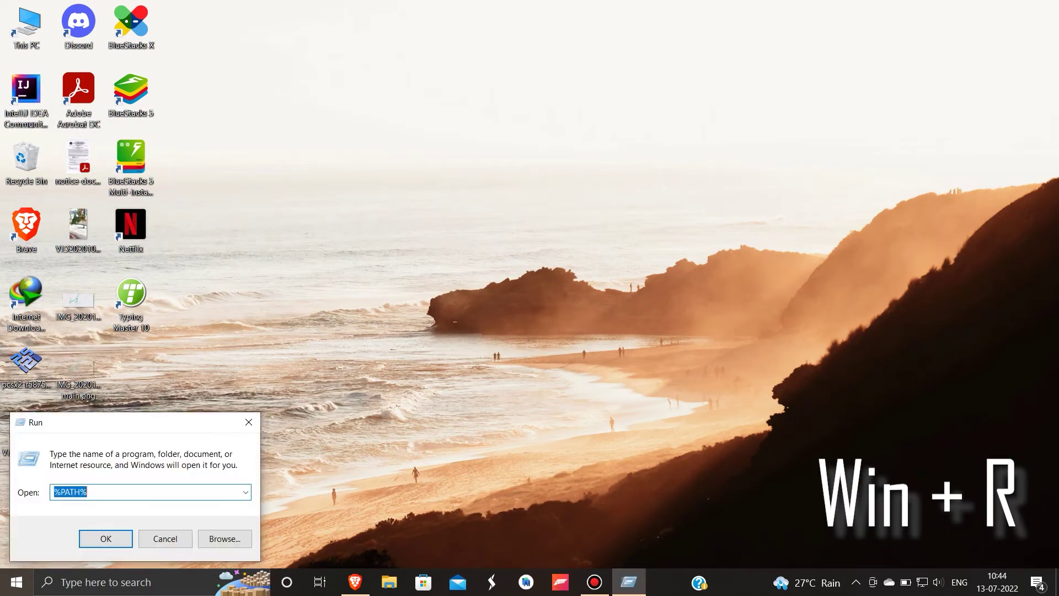
{"action": "left_click_drag", "start_coordinate": [44, 422], "coordinate": [377, 256]}
{"action": "key", "text": "BackSpace"}
{"action": "type", "text": "temp"}
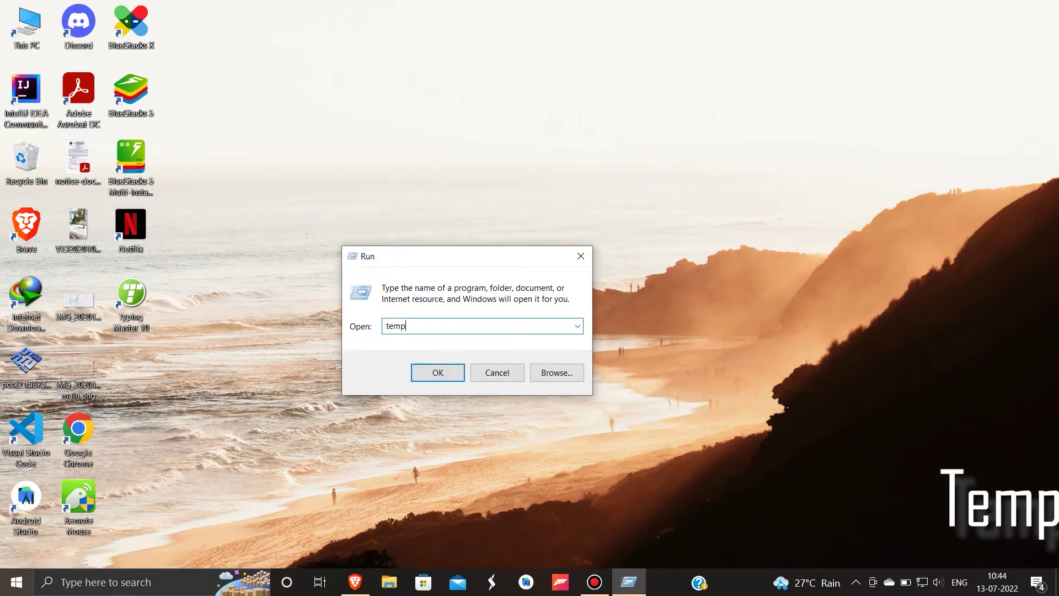
{"action": "key", "text": "Return"}
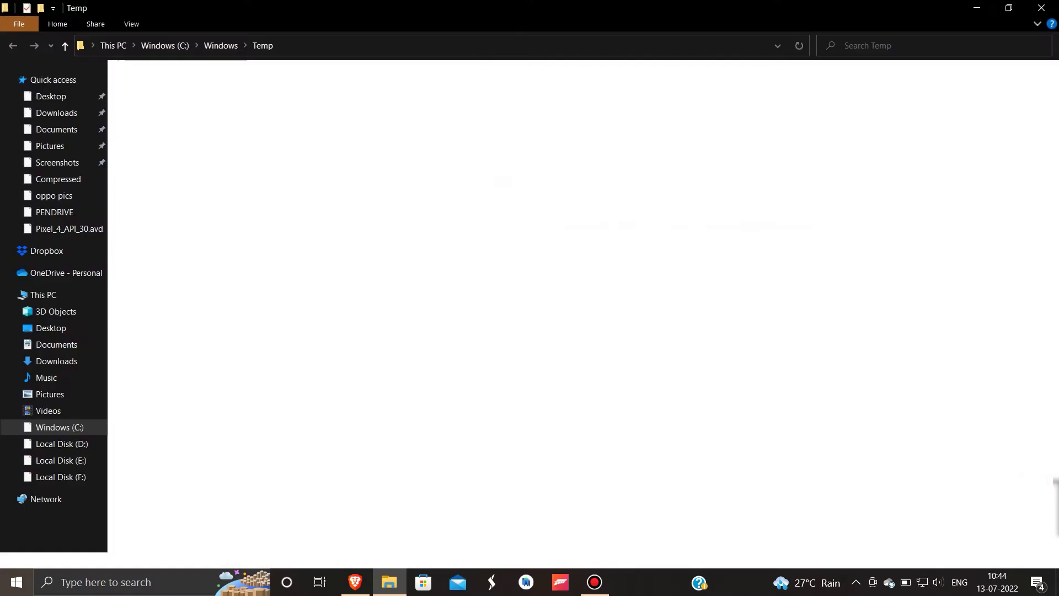
- Delete everything in the Windows Temp folder, skipping all current items that are in use
{"action": "scroll", "coordinate": [325, 315], "scroll_direction": "down", "scroll_amount": 11}
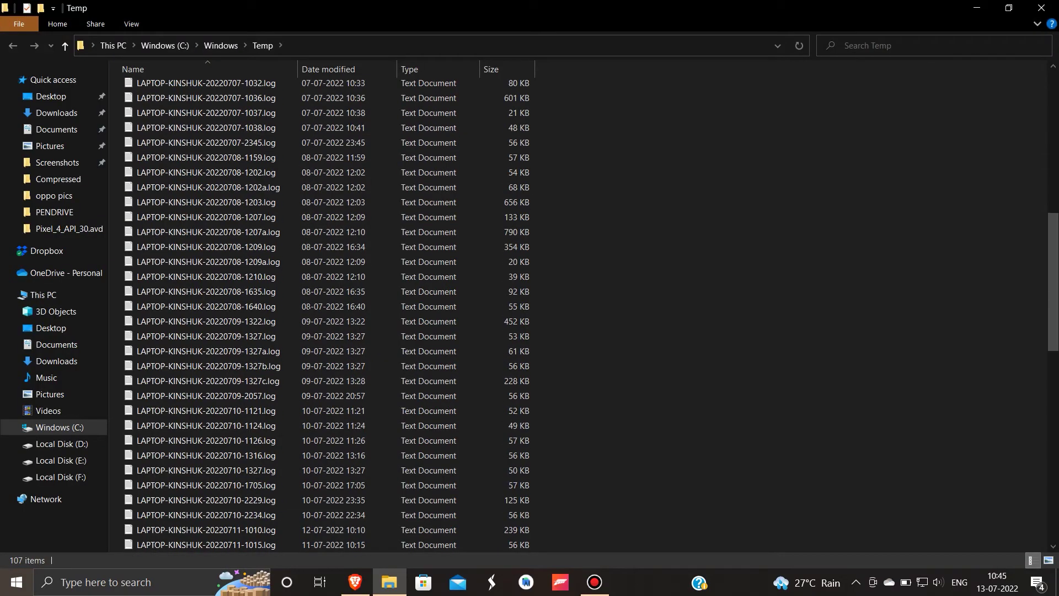
{"action": "key", "text": "ctrl+a"}
{"action": "key", "text": "Delete"}
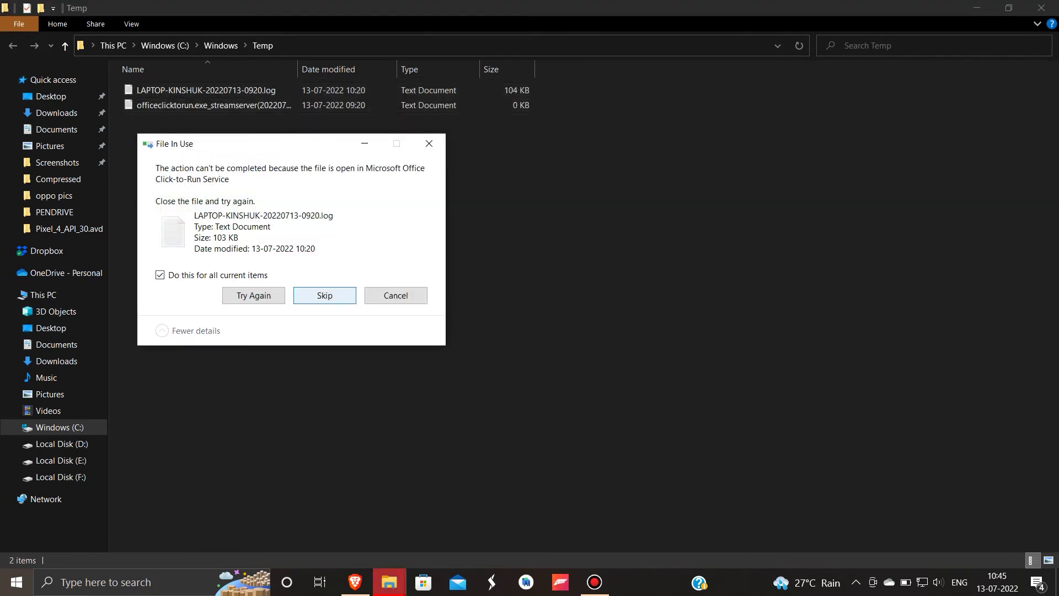
{"action": "left_click", "coordinate": [324, 296]}
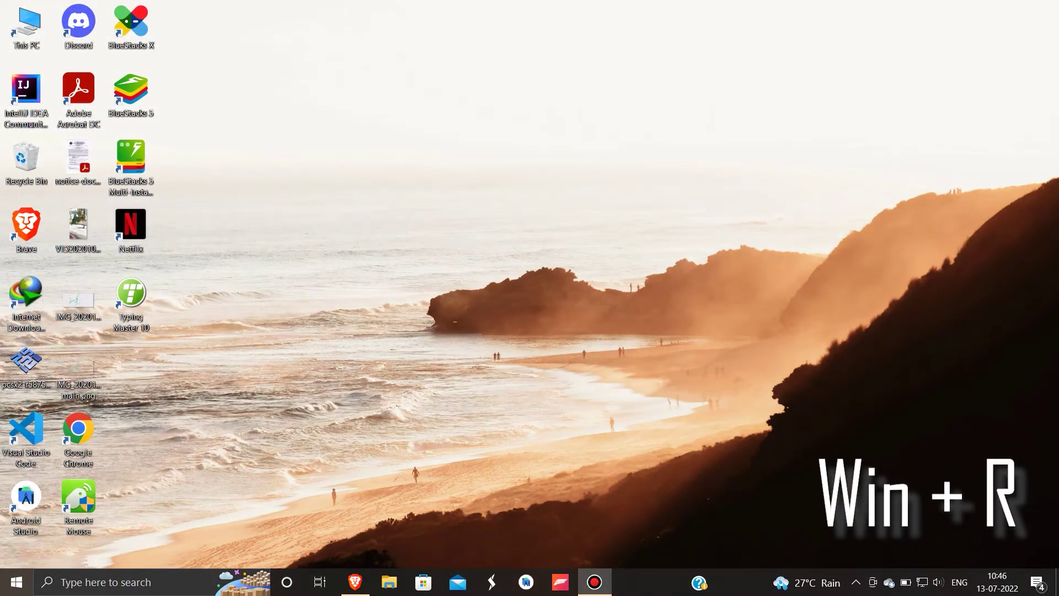
- Open the user profile's AppData Local Temp folder by running %temp% from the Run dialog
{"action": "key", "text": "super+r"}
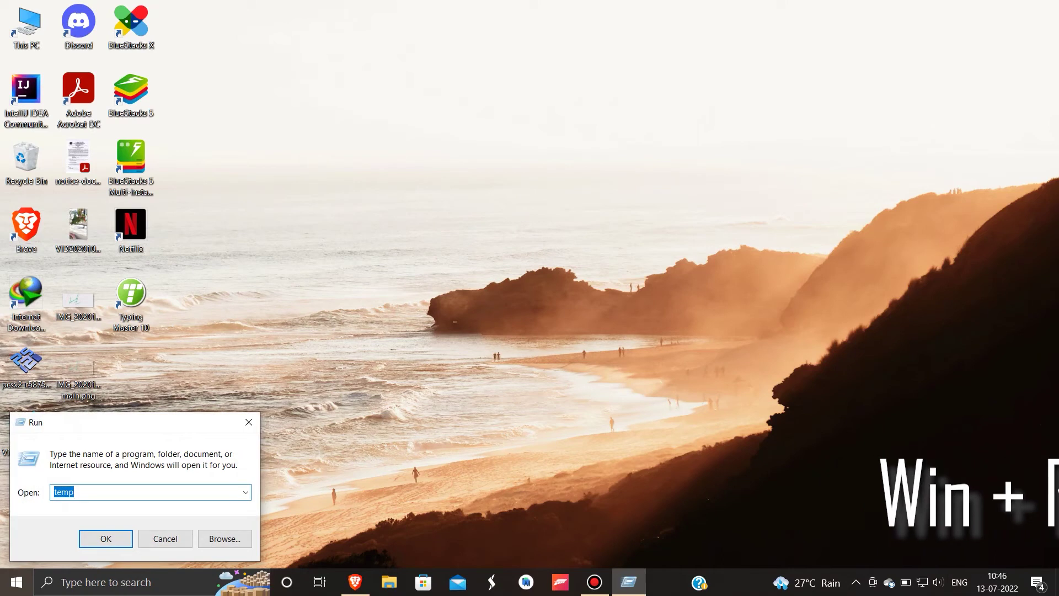
{"action": "key", "text": "End"}
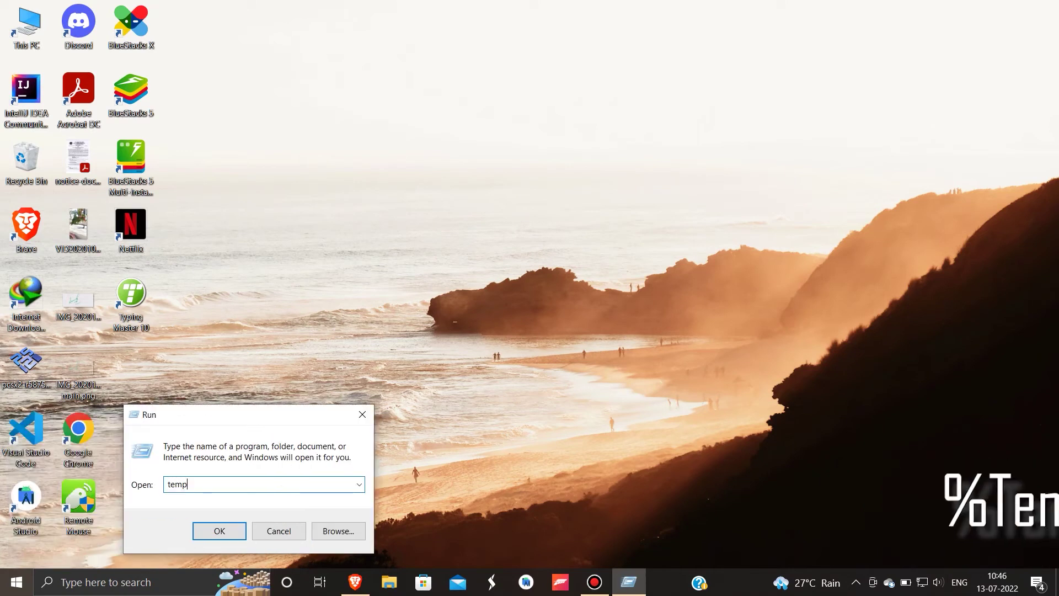
{"action": "type", "text": "%temp%"}
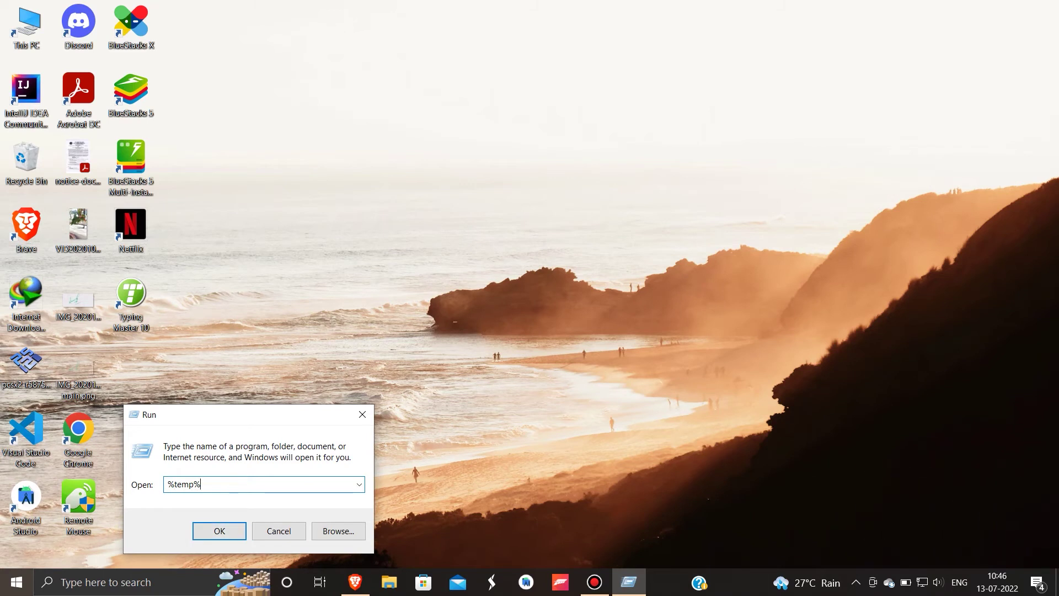
{"action": "left_click", "coordinate": [278, 531]}
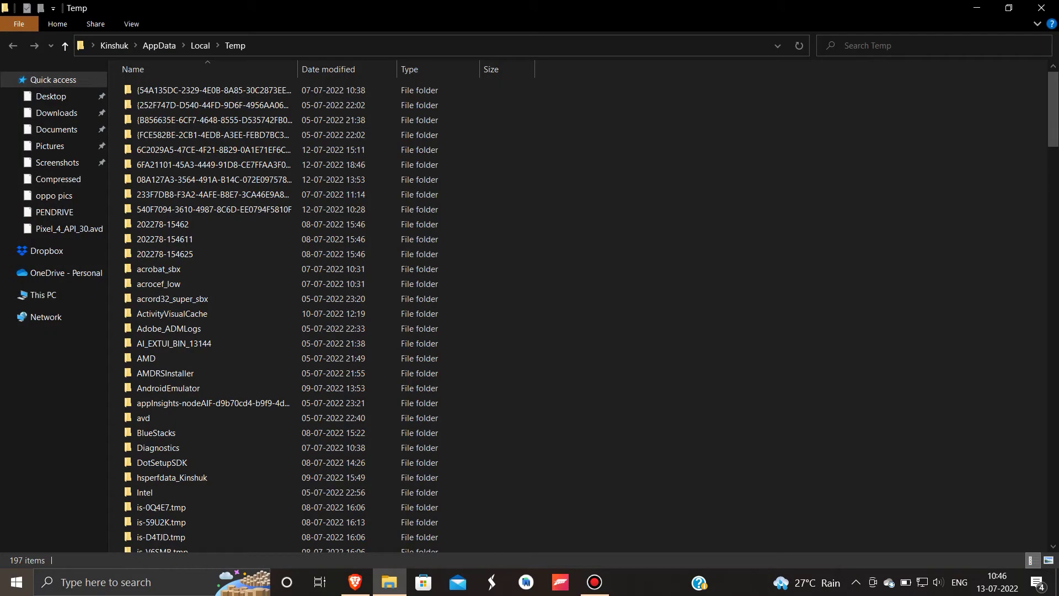
- Delete everything in the user's Temp folder, skipping files that are in use
{"action": "scroll", "coordinate": [320, 314], "scroll_direction": "down", "scroll_amount": 6}
{"action": "scroll", "coordinate": [320, 315], "scroll_direction": "down", "scroll_amount": 1}
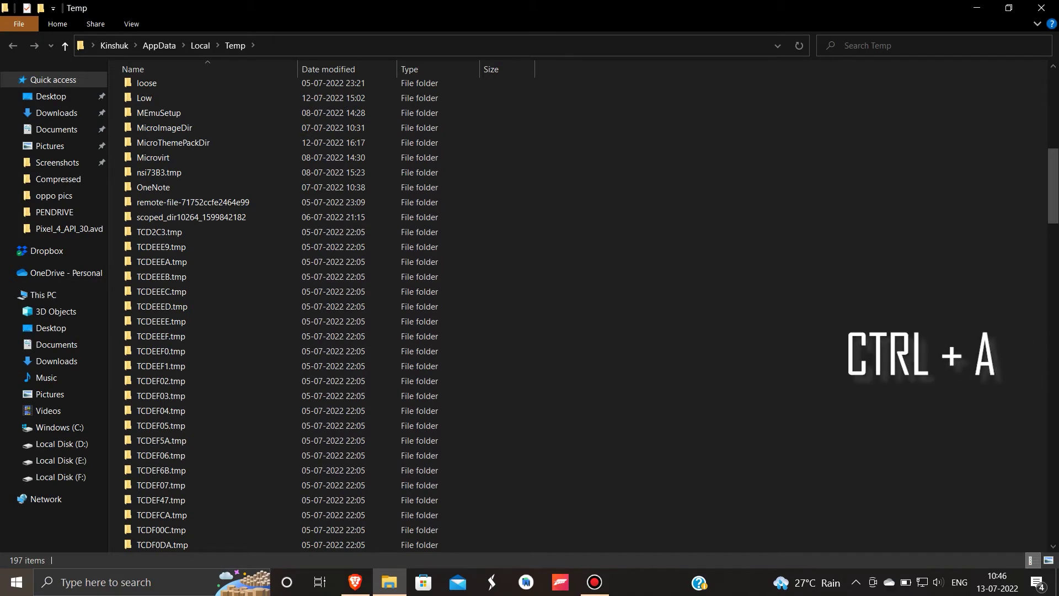
{"action": "key", "text": "ctrl+a"}
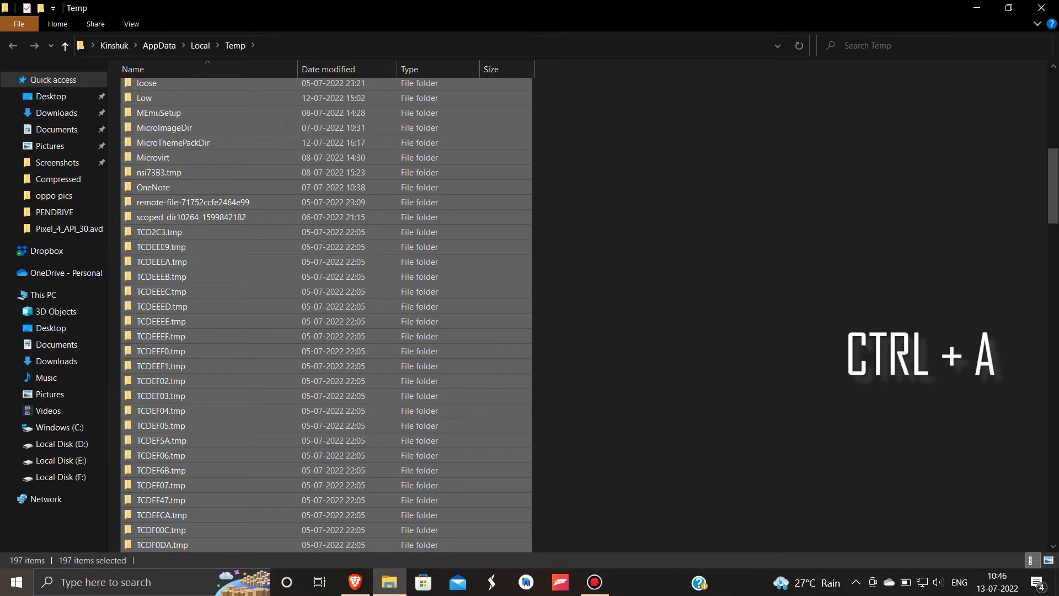
{"action": "scroll", "coordinate": [325, 314], "scroll_direction": "up", "scroll_amount": 5}
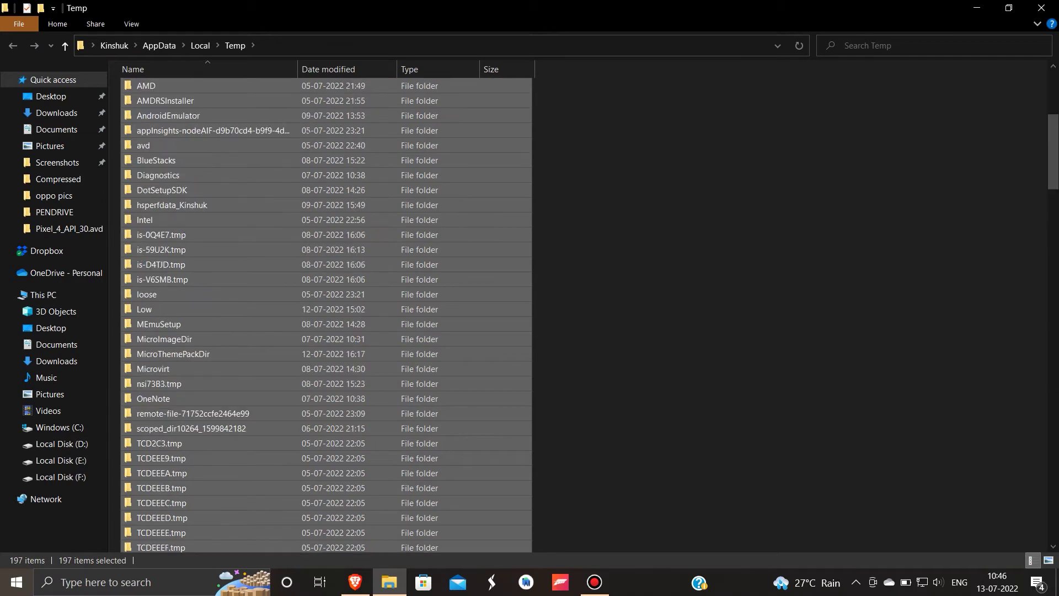
{"action": "key", "text": "Delete"}
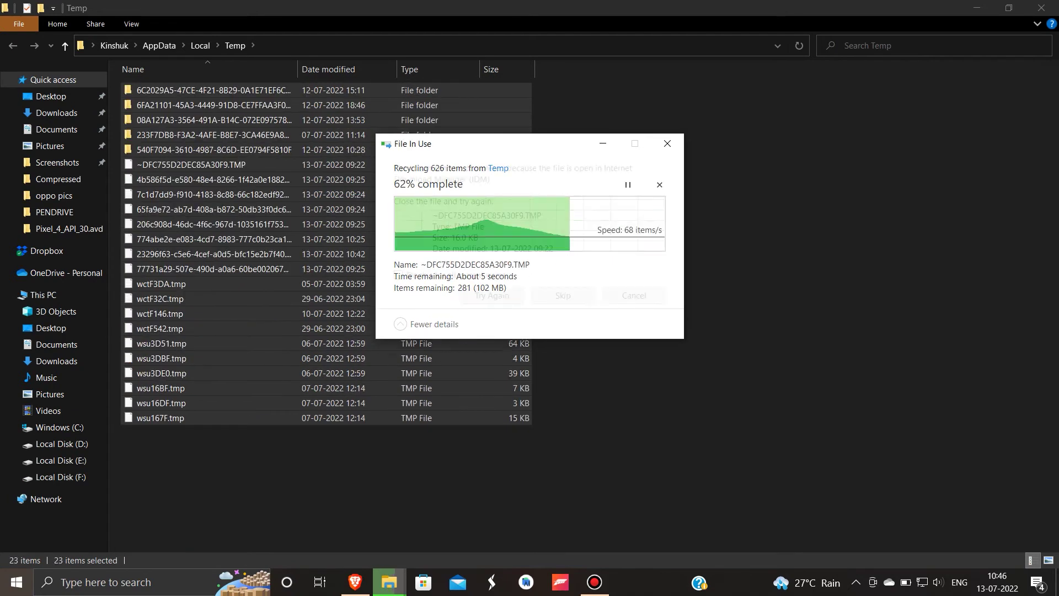
{"action": "key", "text": "Tab"}
{"action": "key", "text": "Return"}
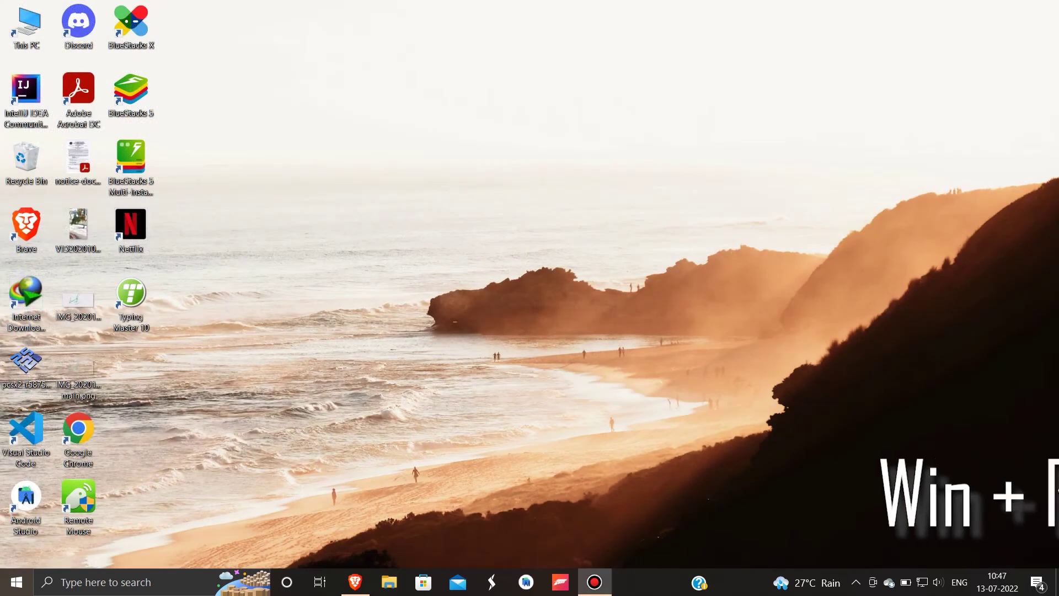
- Open the Windows prefetch folder by running prefetch from the Run dialog and grant permanent access to it
{"action": "key", "text": "super+r"}
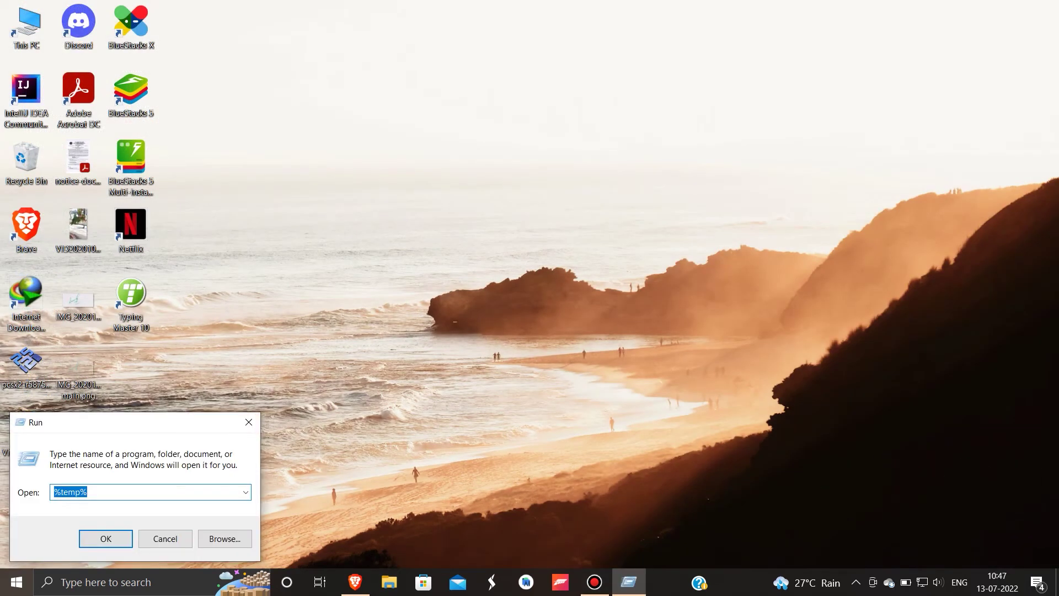
{"action": "type", "text": "pre"}
{"action": "key", "text": "Down"}
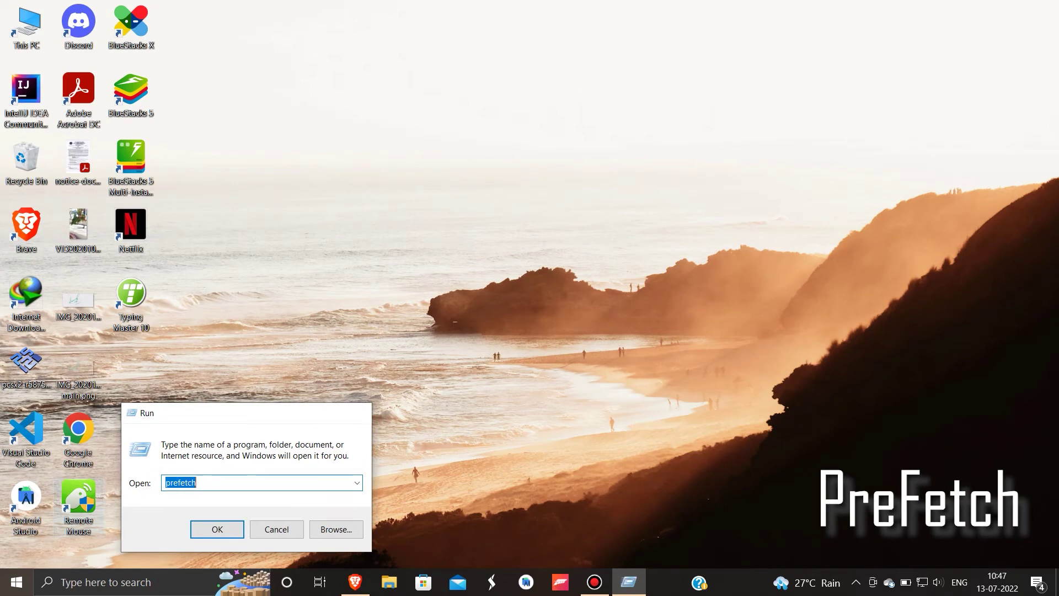
{"action": "key", "text": "Return"}
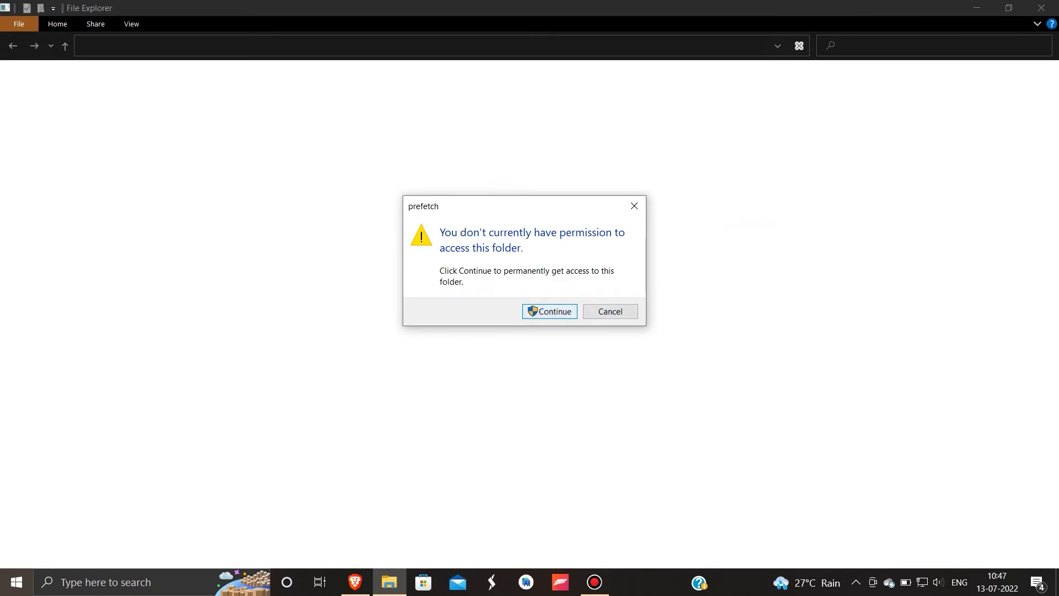
{"action": "key", "text": "Return"}
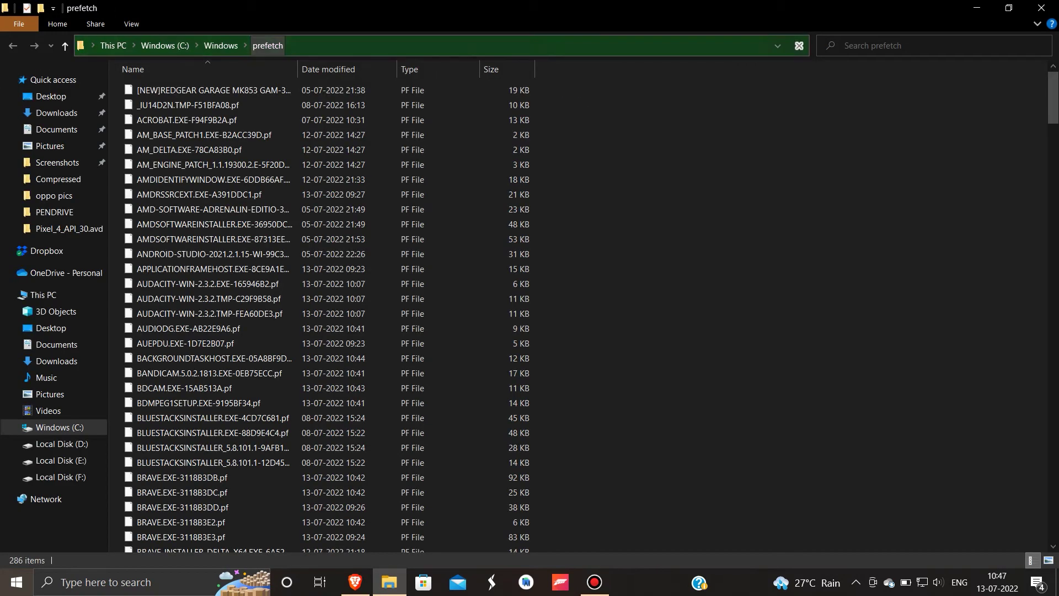
- Delete all files in the prefetch folder, skipping those that are in use
{"action": "scroll", "coordinate": [325, 314], "scroll_direction": "down", "scroll_amount": 6}
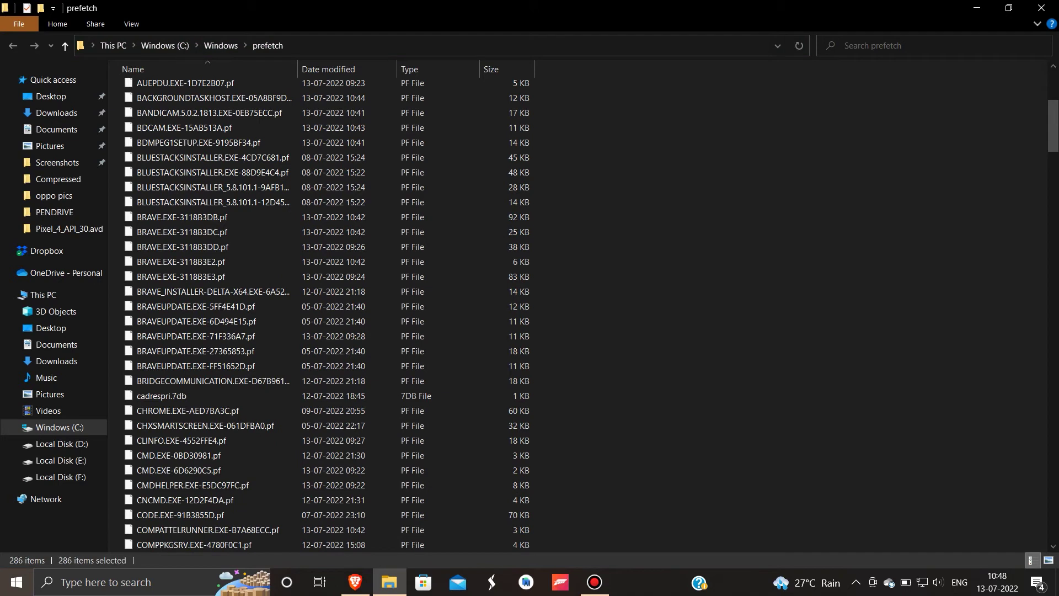
{"action": "key", "text": "ctrl+a"}
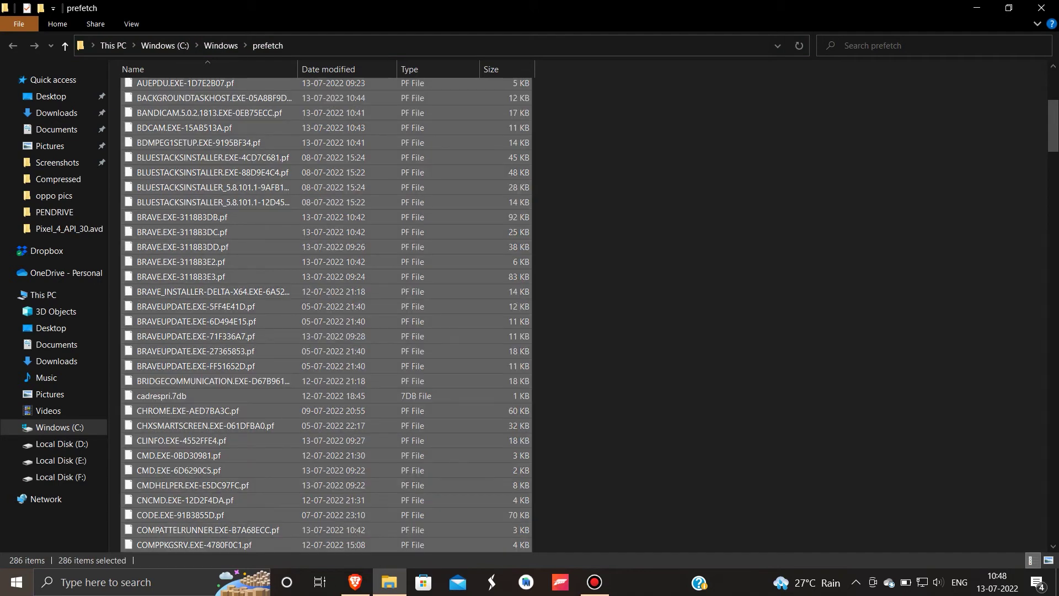
{"action": "key", "text": "Delete"}
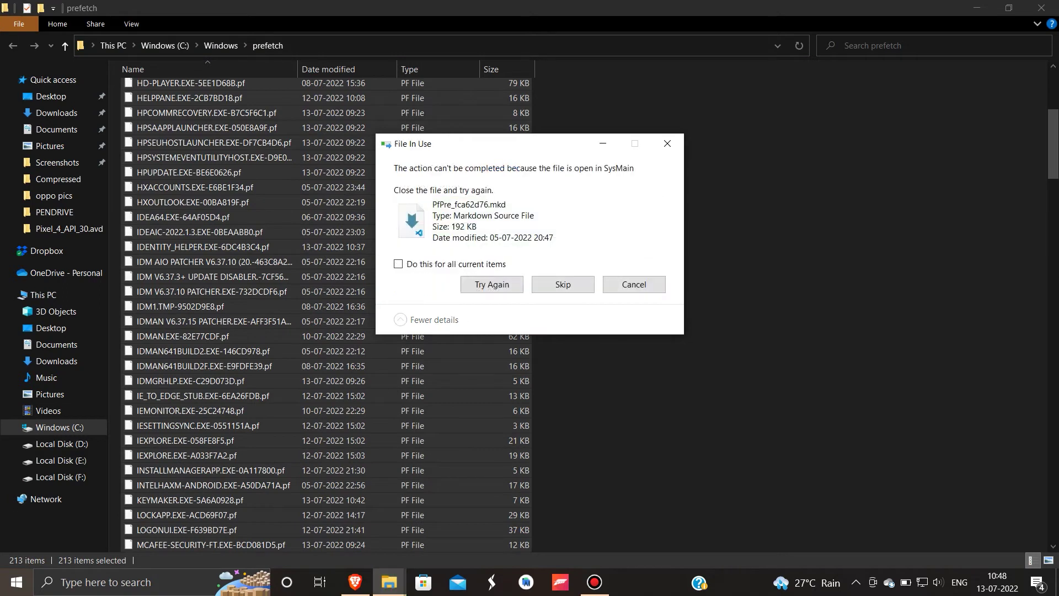
{"action": "key", "text": "Return"}
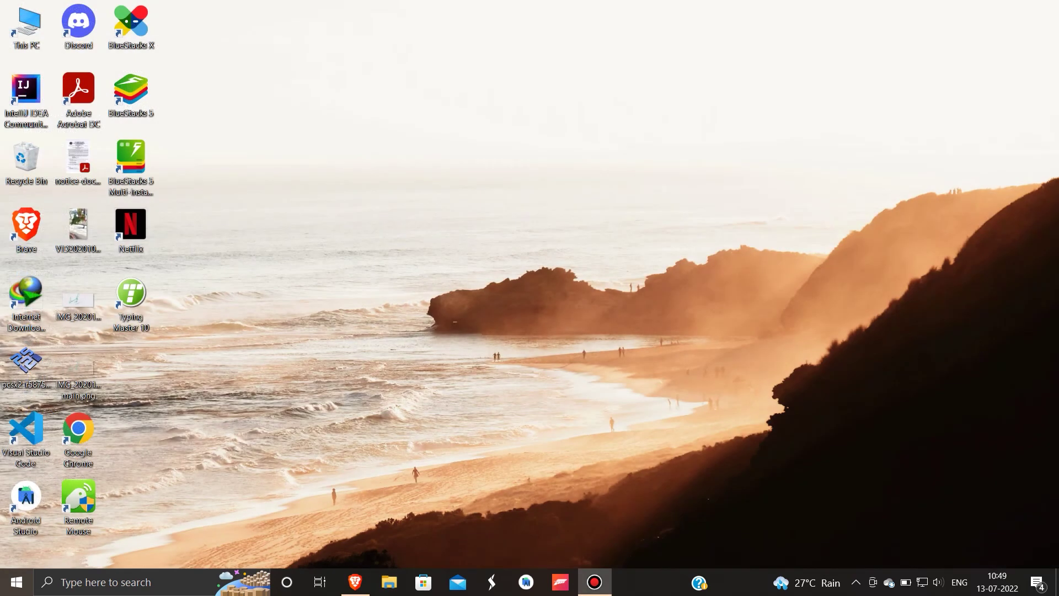
- Empty the Recycle Bin, permanently deleting all of its items
{"action": "right_click", "coordinate": [30, 159]}
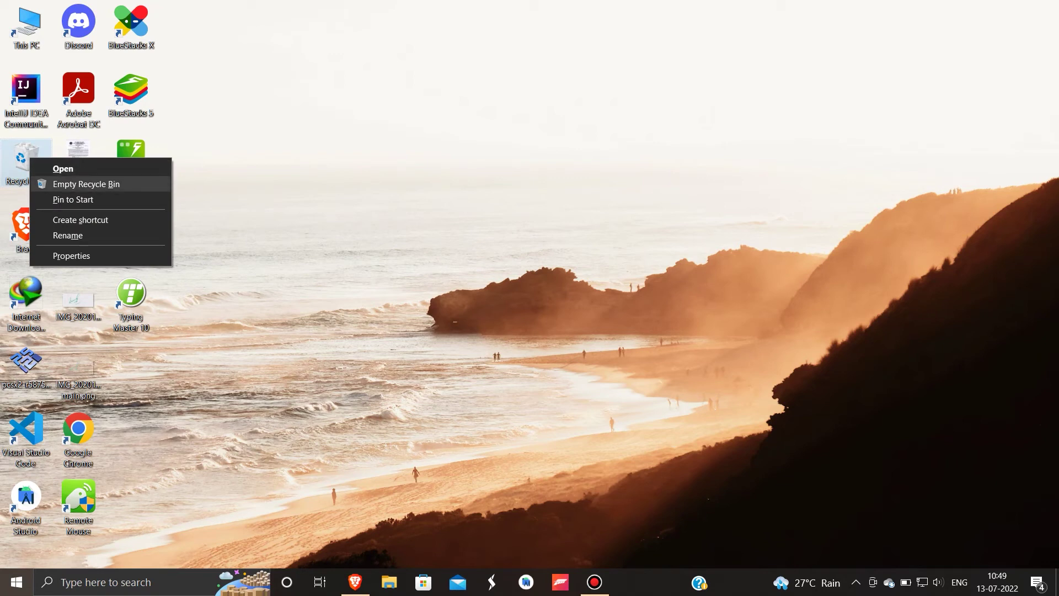
{"action": "key", "text": "Return"}
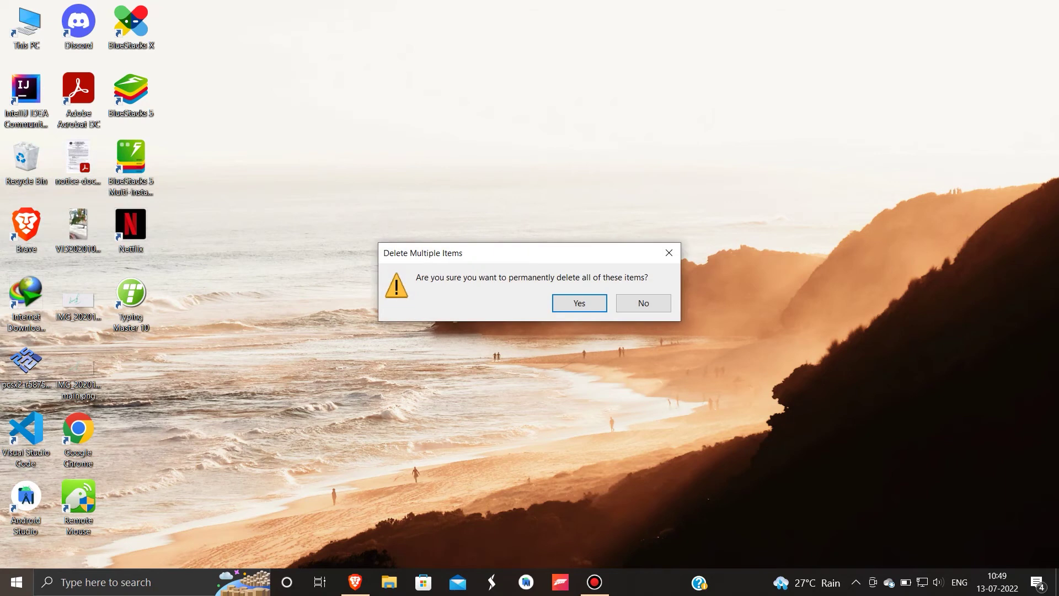
{"action": "key", "text": "Return"}
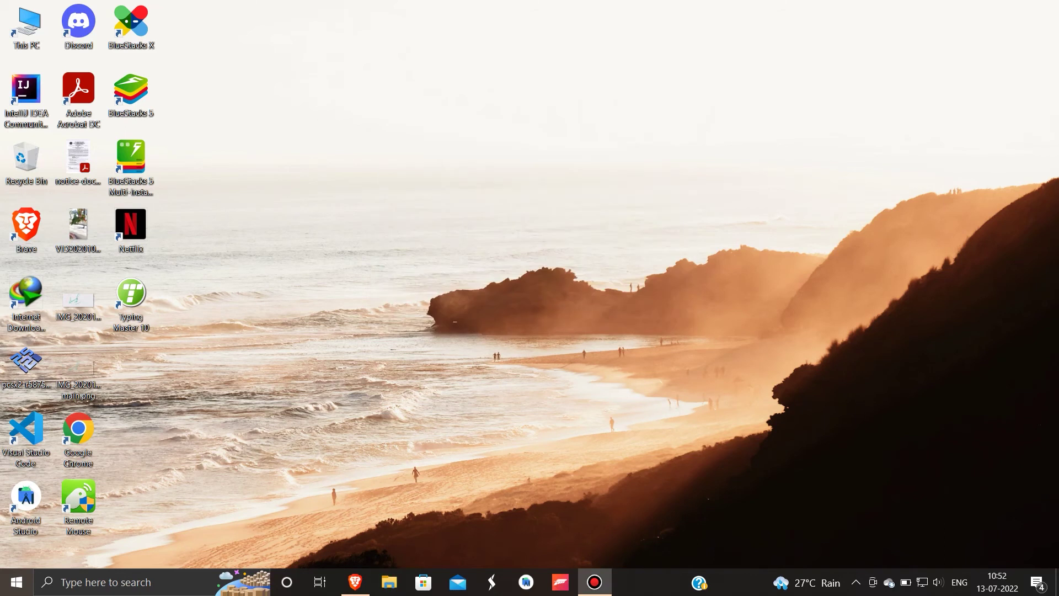
- Open Storage settings and bring up the list of removable temporary files for the Windows (C:) drive
{"action": "key", "text": "super+s"}
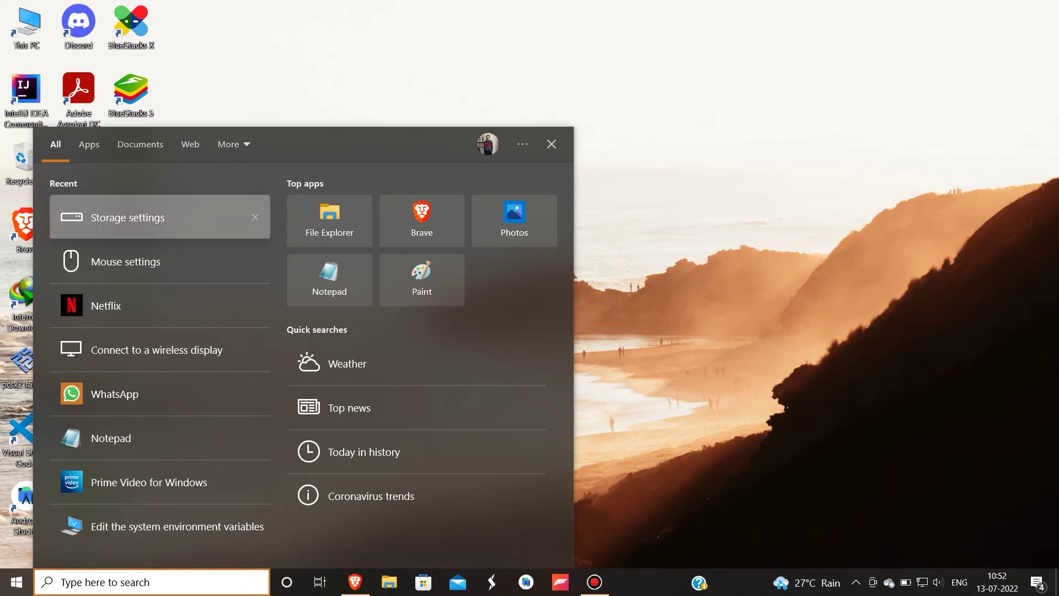
{"action": "key", "text": "Return"}
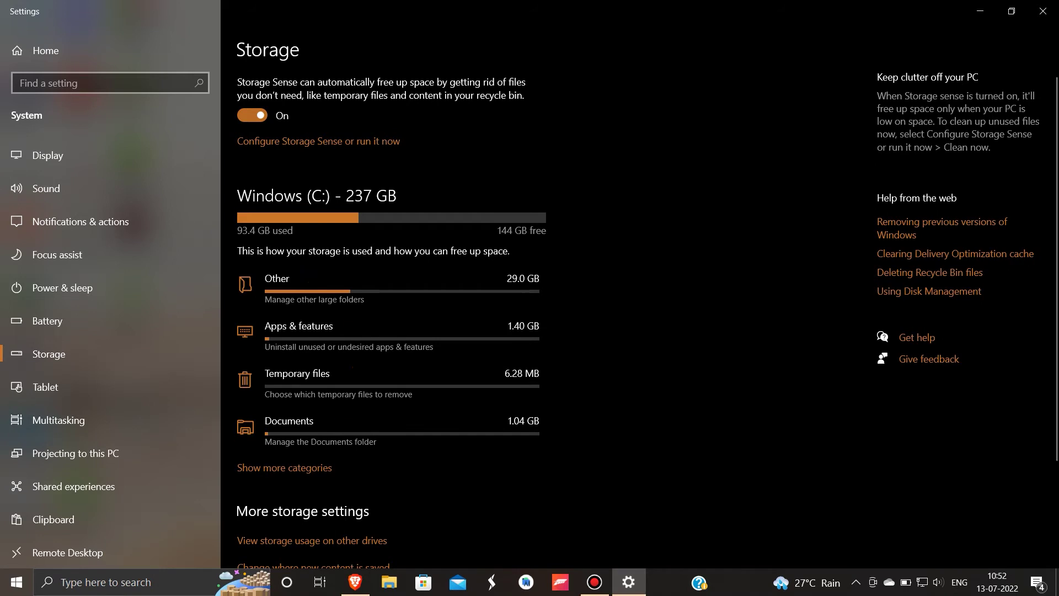
{"action": "scroll", "coordinate": [640, 298], "scroll_direction": "down", "scroll_amount": 2}
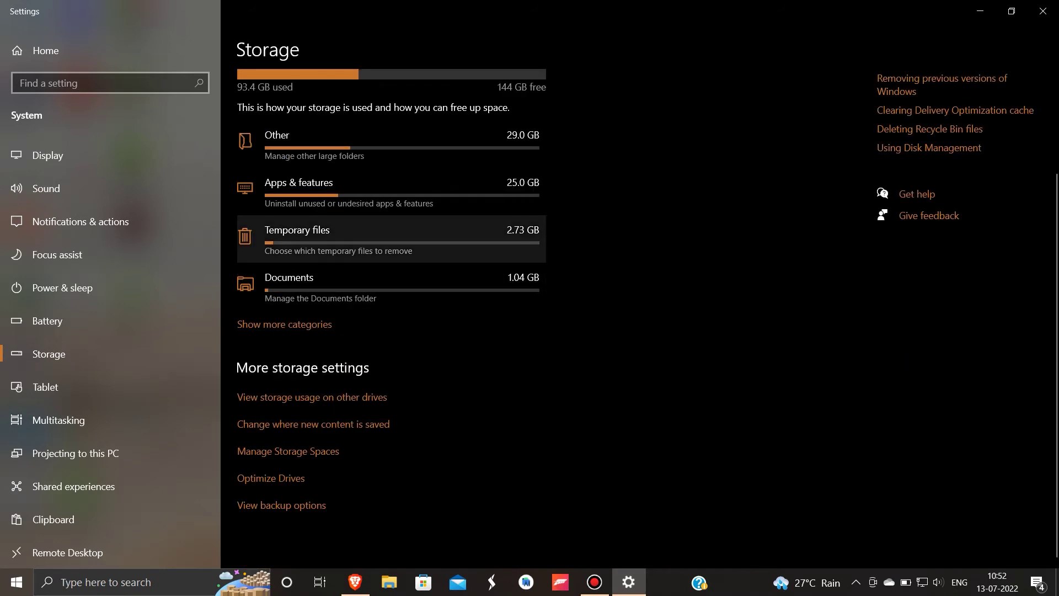
{"action": "left_click", "coordinate": [330, 238]}
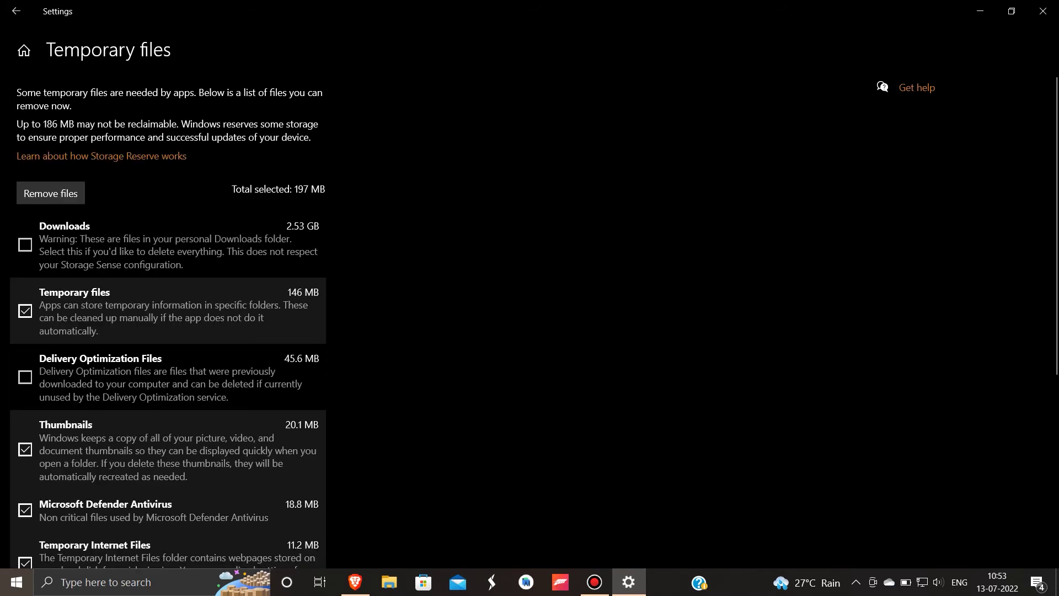
- Add Delivery Optimization Files to the cleanup selection, leave Downloads excluded, and remove the selected temporary files
{"action": "scroll", "coordinate": [168, 318], "scroll_direction": "down", "scroll_amount": 5}
{"action": "scroll", "coordinate": [168, 318], "scroll_direction": "up", "scroll_amount": 5}
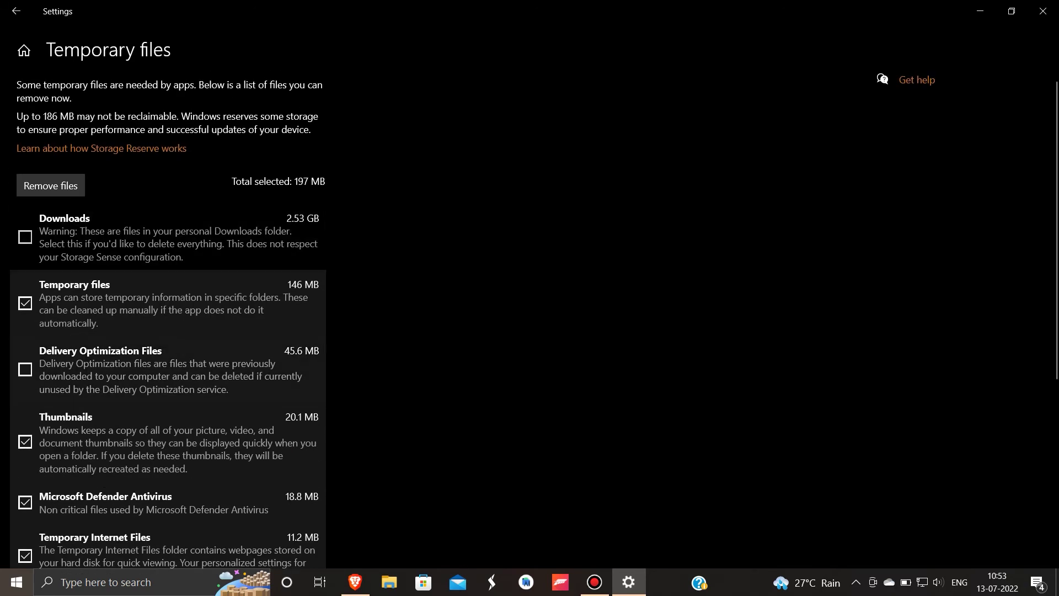
{"action": "left_click", "coordinate": [25, 369]}
{"action": "left_click", "coordinate": [50, 185]}
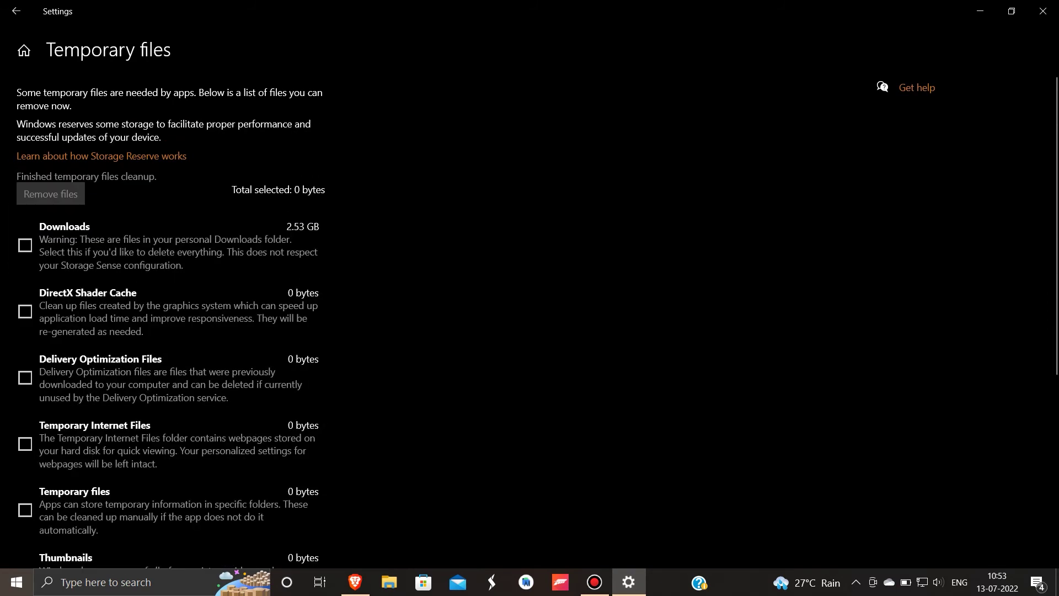
{"action": "scroll", "coordinate": [165, 375], "scroll_direction": "down", "scroll_amount": 4}
{"action": "scroll", "coordinate": [165, 342], "scroll_direction": "up", "scroll_amount": 4}
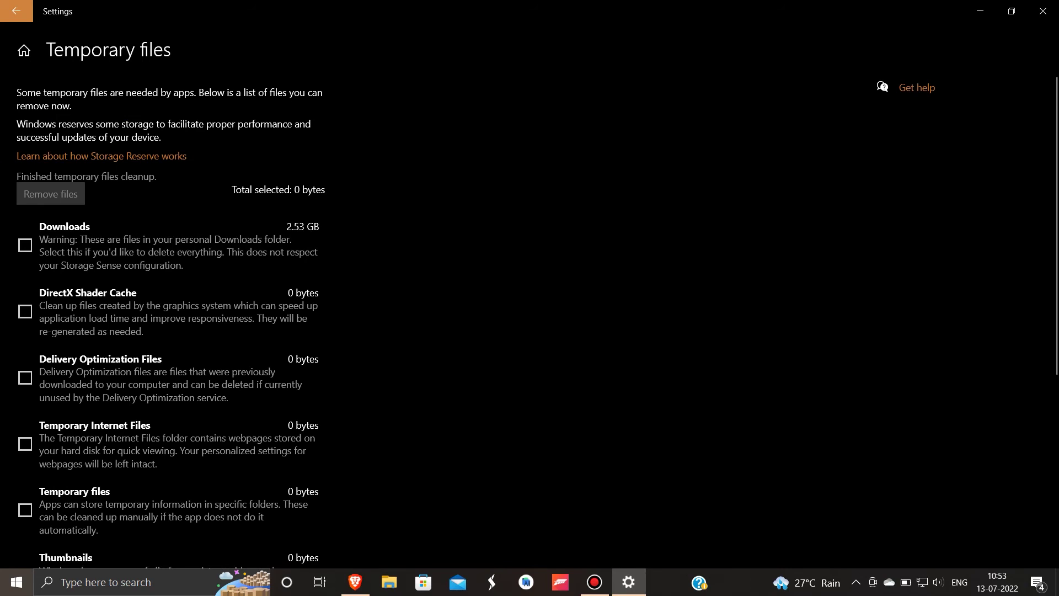
- Return to the main Storage settings and open the Storage Sense configuration page
{"action": "key", "text": "alt+Left"}
{"action": "scroll", "coordinate": [638, 318], "scroll_direction": "down", "scroll_amount": 2}
{"action": "scroll", "coordinate": [638, 318], "scroll_direction": "up", "scroll_amount": 2}
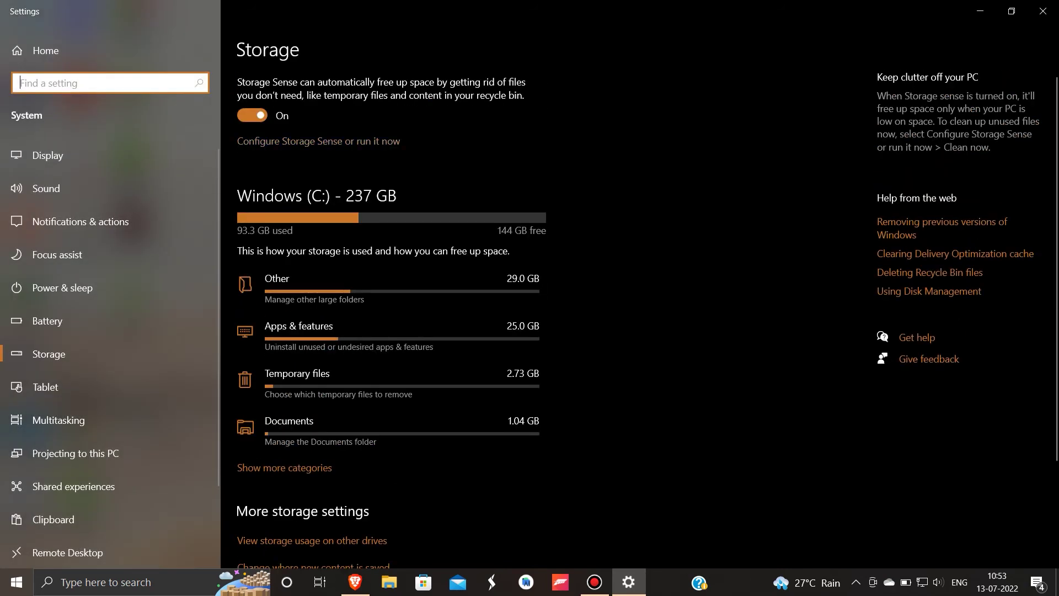
{"action": "left_click", "coordinate": [318, 141]}
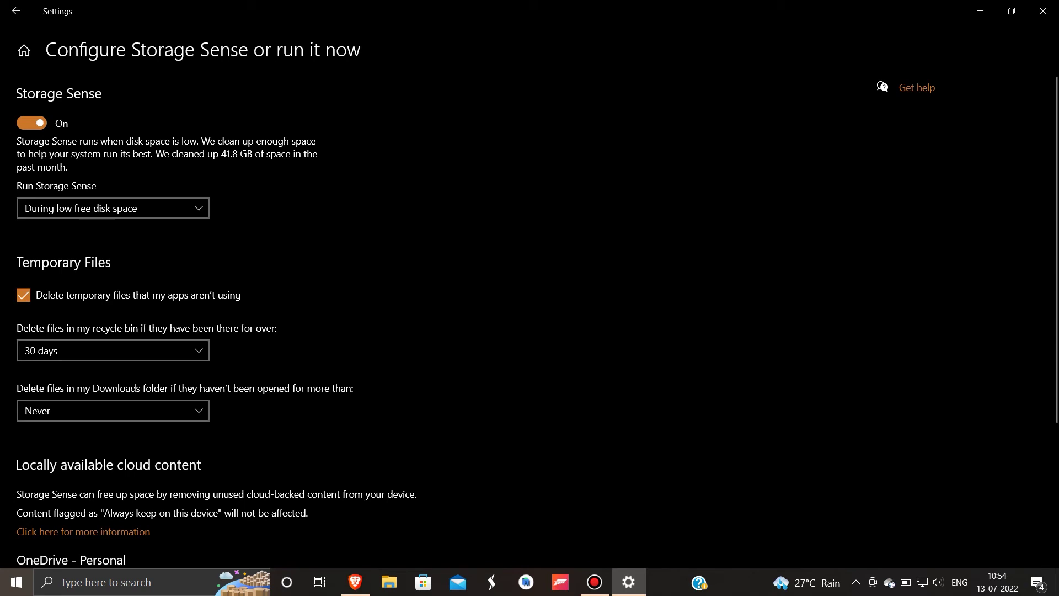
- Set Storage Sense to delete Recycle Bin files after 30 days and Downloads files Never, and review the remaining options
{"action": "left_click", "coordinate": [113, 350]}
{"action": "left_click", "coordinate": [113, 347]}
{"action": "left_click", "coordinate": [113, 411]}
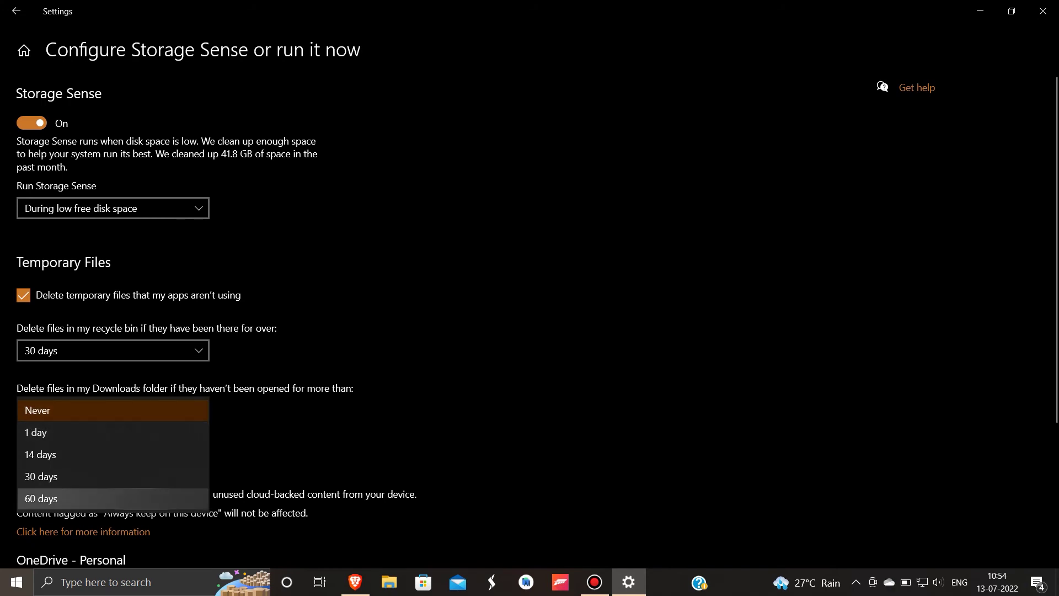
{"action": "left_click", "coordinate": [113, 410]}
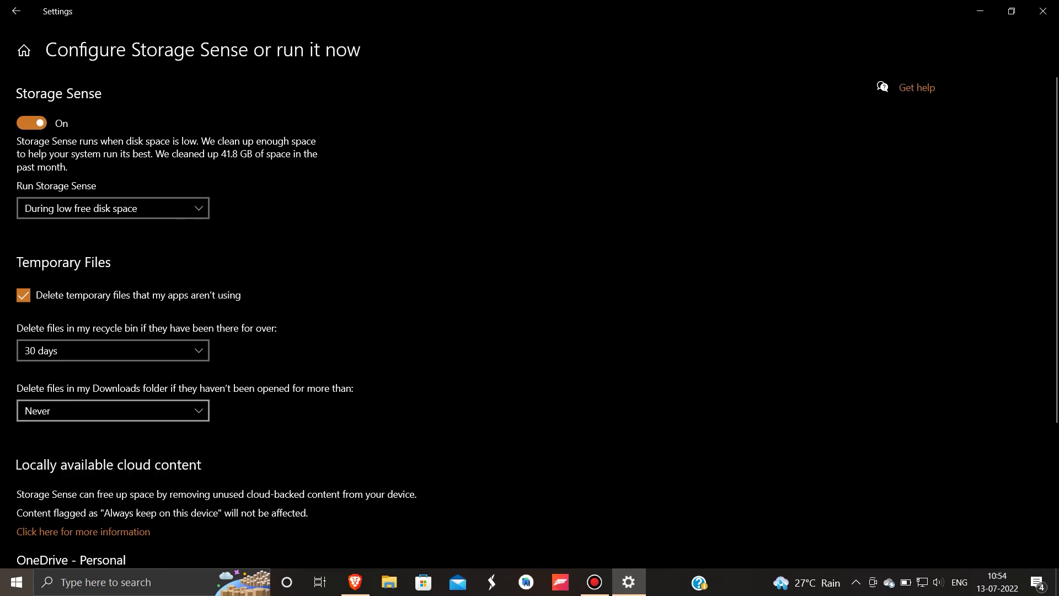
{"action": "left_click", "coordinate": [110, 410]}
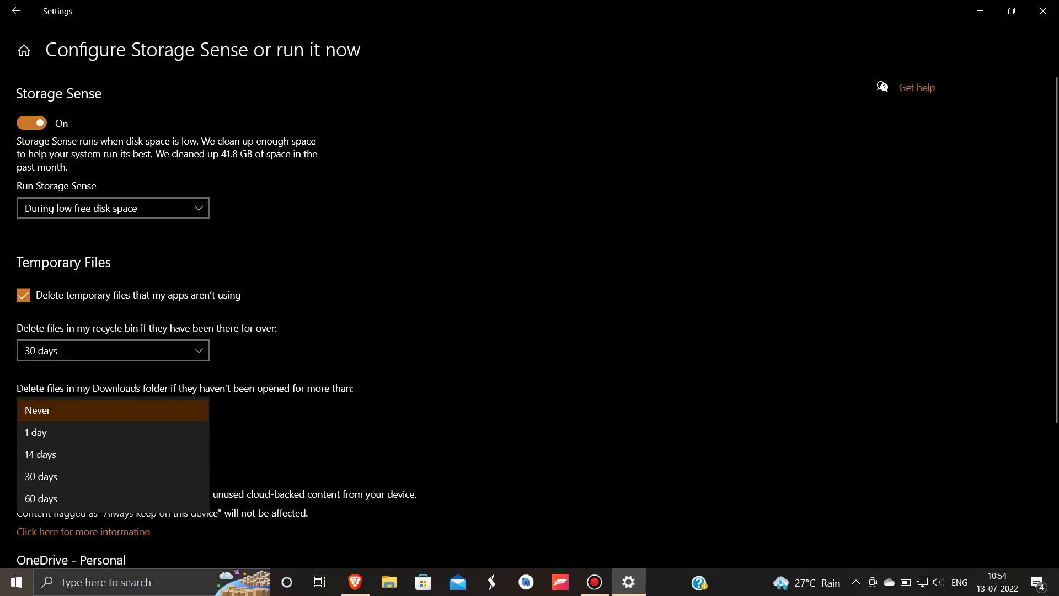
{"action": "left_click", "coordinate": [110, 410]}
{"action": "scroll", "coordinate": [529, 304], "scroll_direction": "down", "scroll_amount": 2}
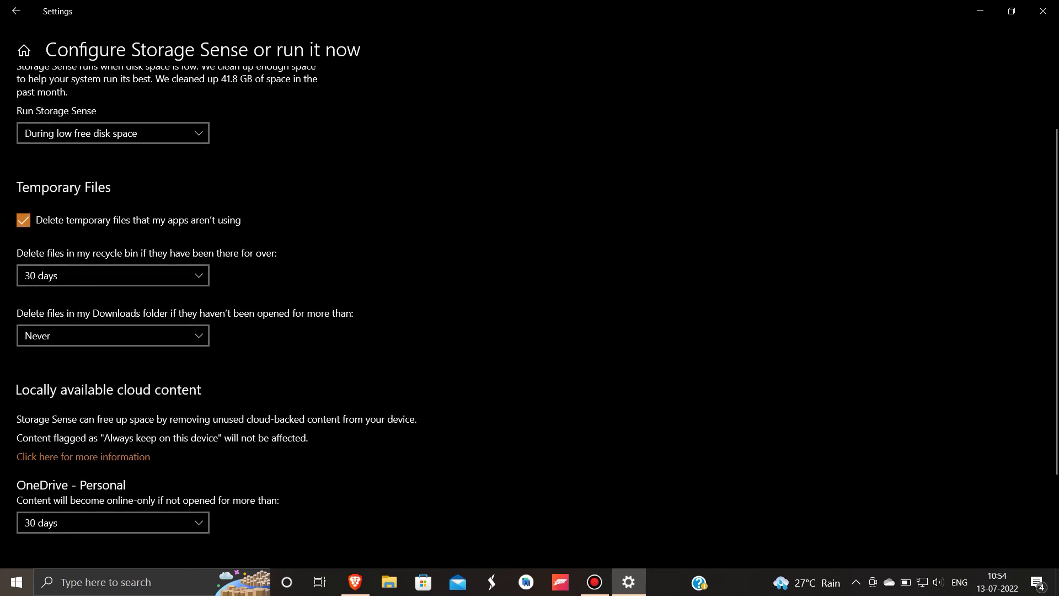
{"action": "scroll", "coordinate": [217, 318], "scroll_direction": "down", "scroll_amount": 3}
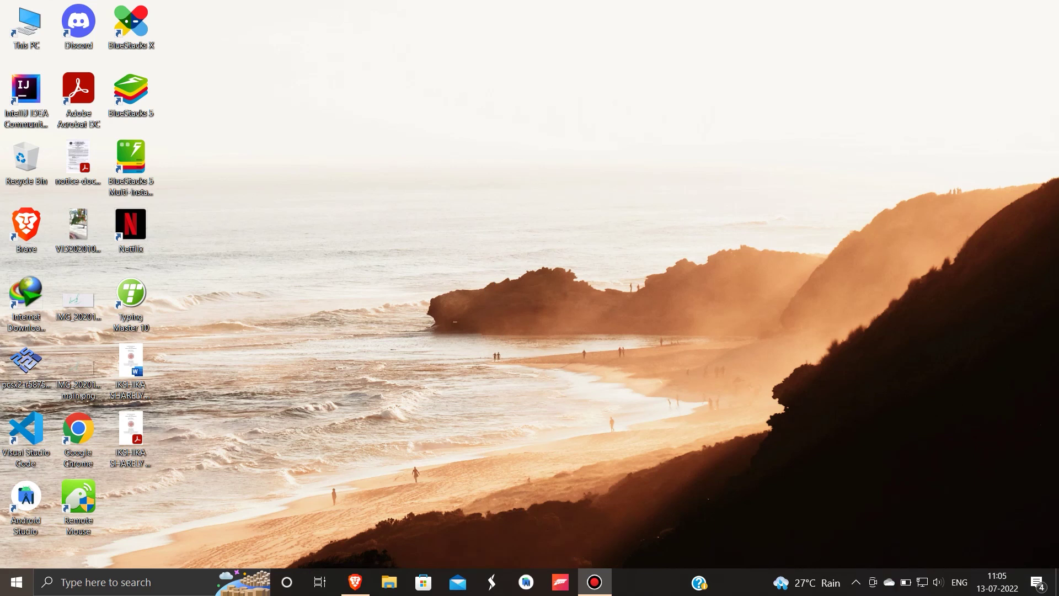
- Open the properties of the Windows (C:) drive from This PC and launch Disk Cleanup for it
{"action": "double_click", "coordinate": [26, 28]}
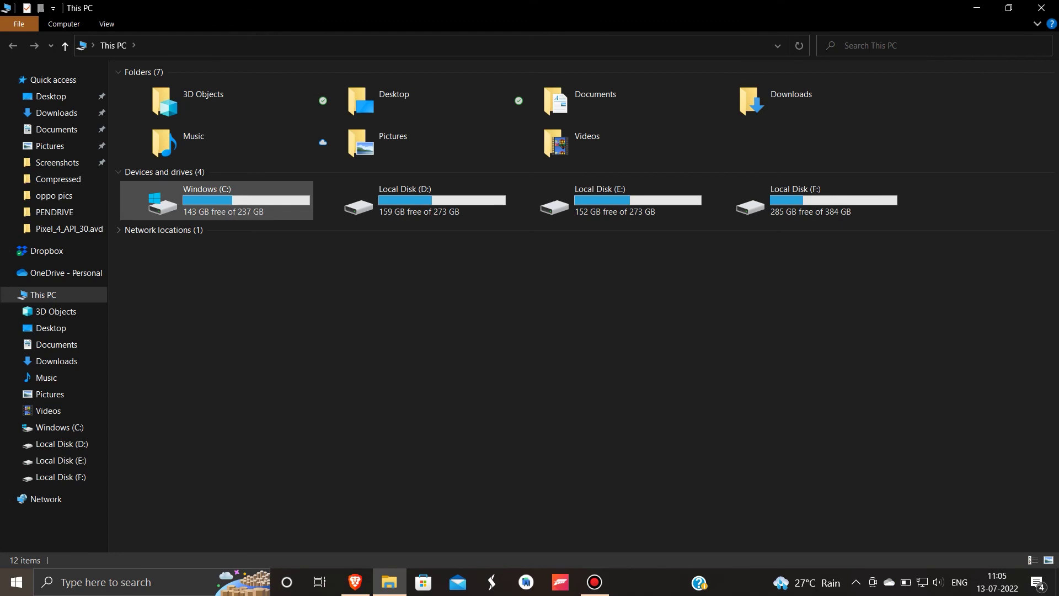
{"action": "right_click", "coordinate": [207, 198]}
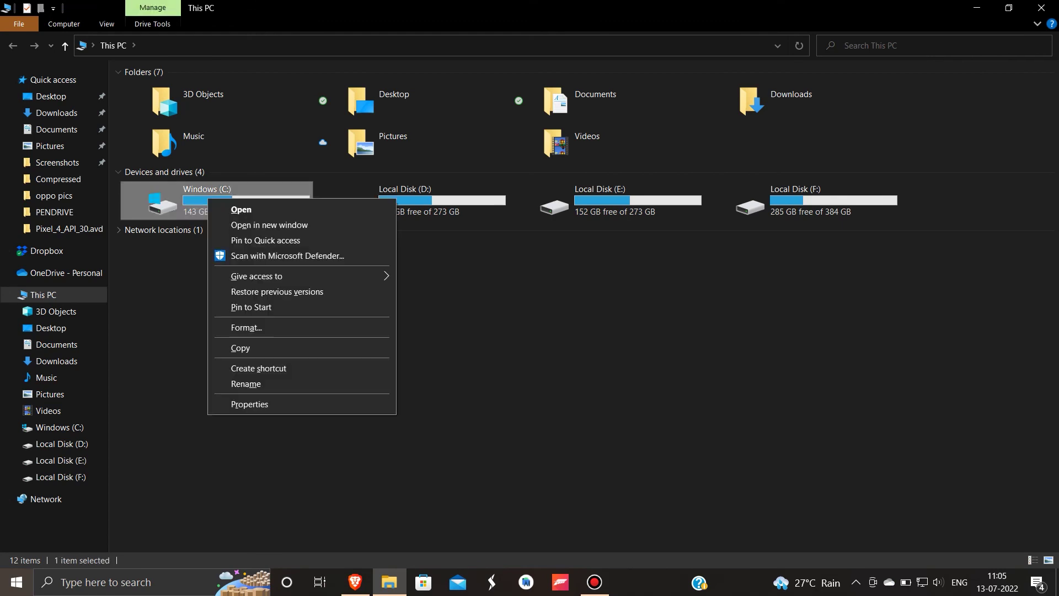
{"action": "left_click", "coordinate": [249, 403]}
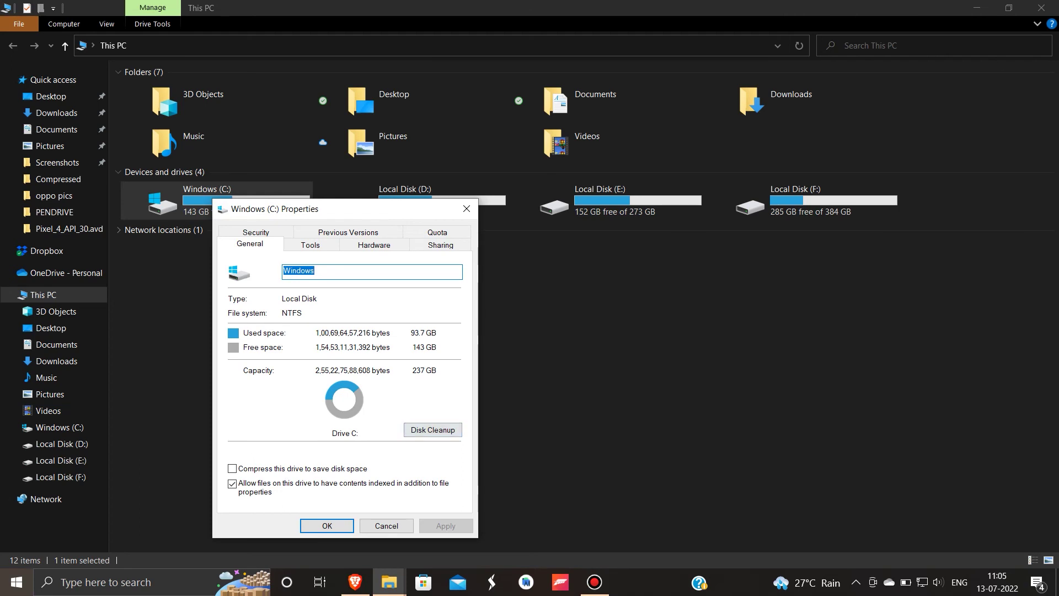
{"action": "left_click", "coordinate": [433, 430]}
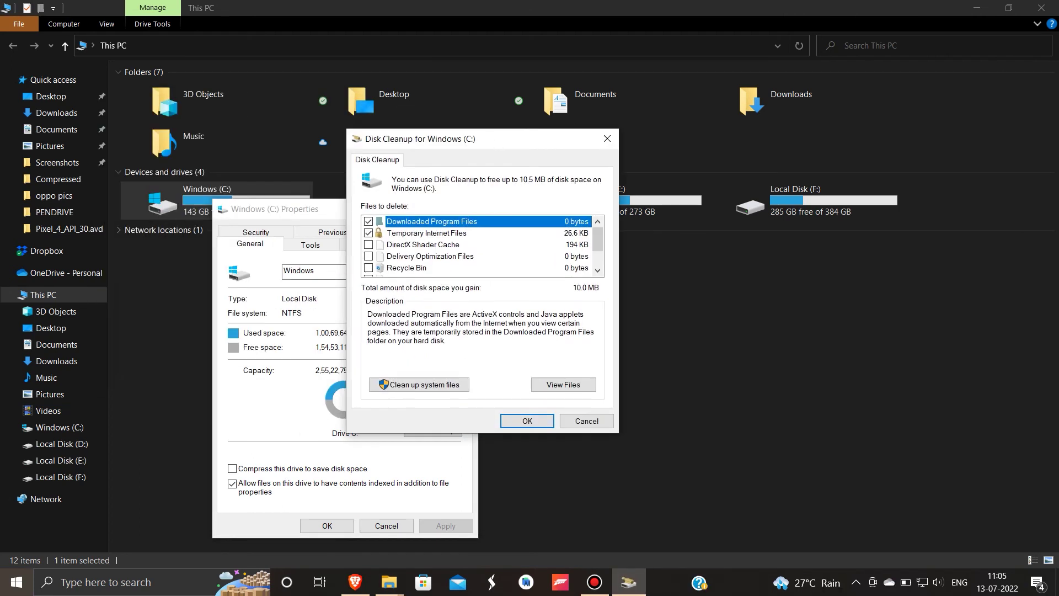
- Add DirectX Shader Cache and Temporary files to the Disk Cleanup selection and start cleaning up system files
{"action": "scroll", "coordinate": [480, 244], "scroll_direction": "down", "scroll_amount": 1}
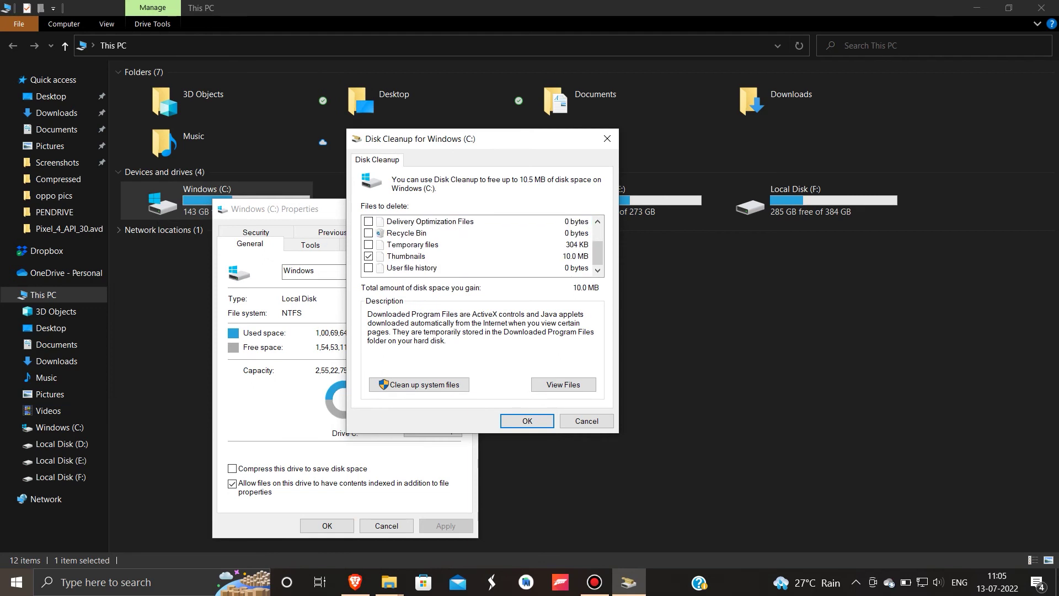
{"action": "scroll", "coordinate": [479, 244], "scroll_direction": "up", "scroll_amount": 1}
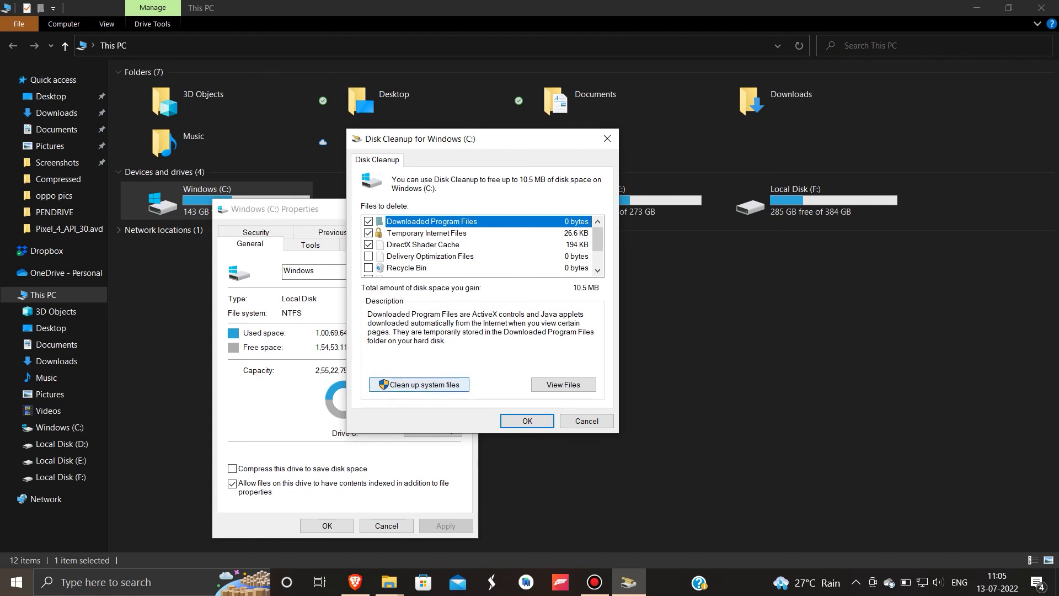
{"action": "left_click", "coordinate": [418, 385]}
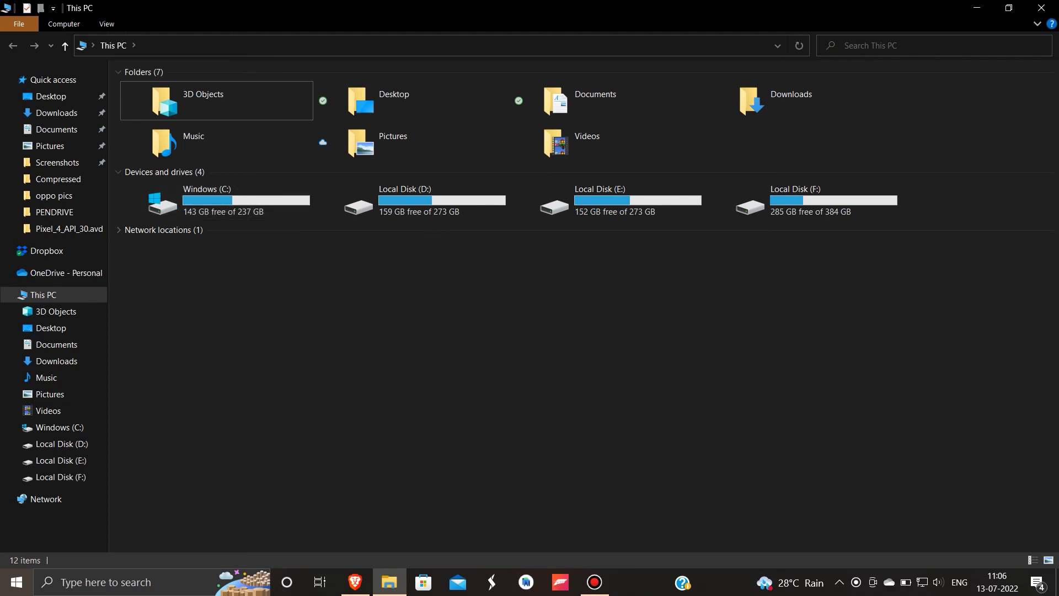
- Show the desktop and refresh it
{"action": "key", "text": "super+d"}
{"action": "right_click", "coordinate": [722, 211]}
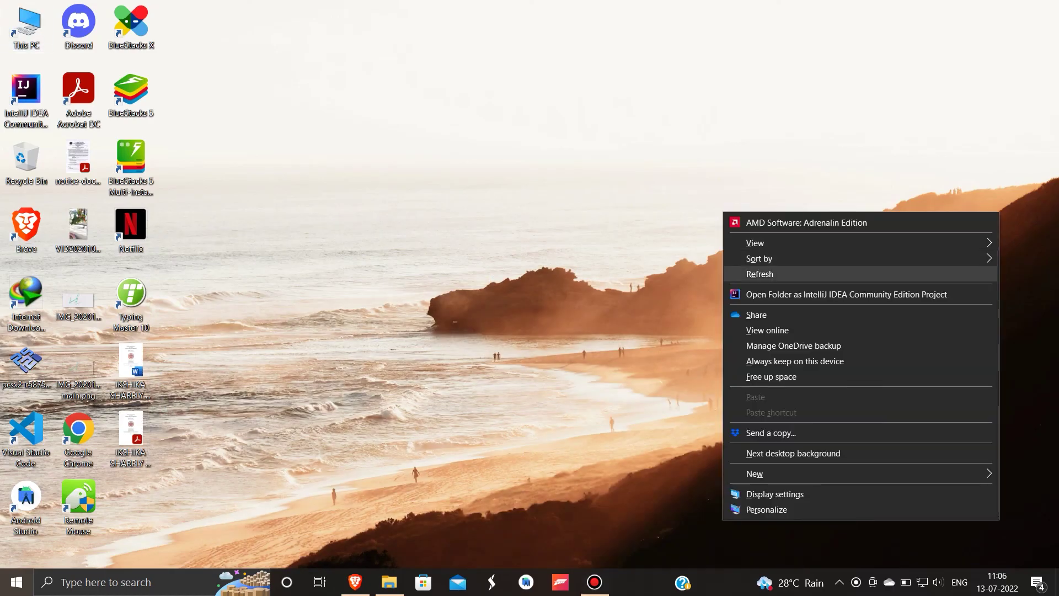
{"action": "left_click", "coordinate": [750, 273]}
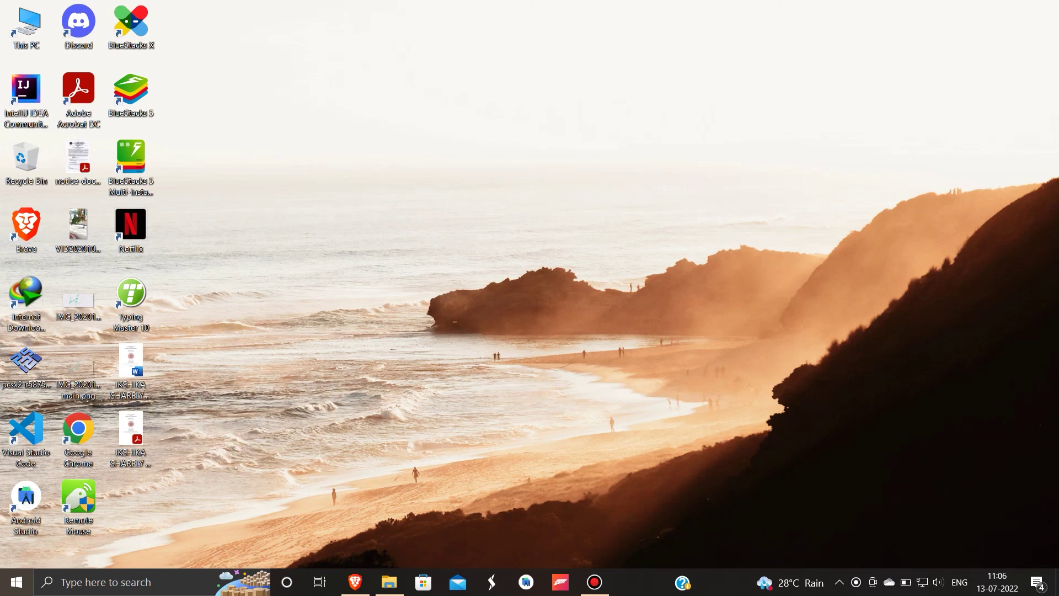